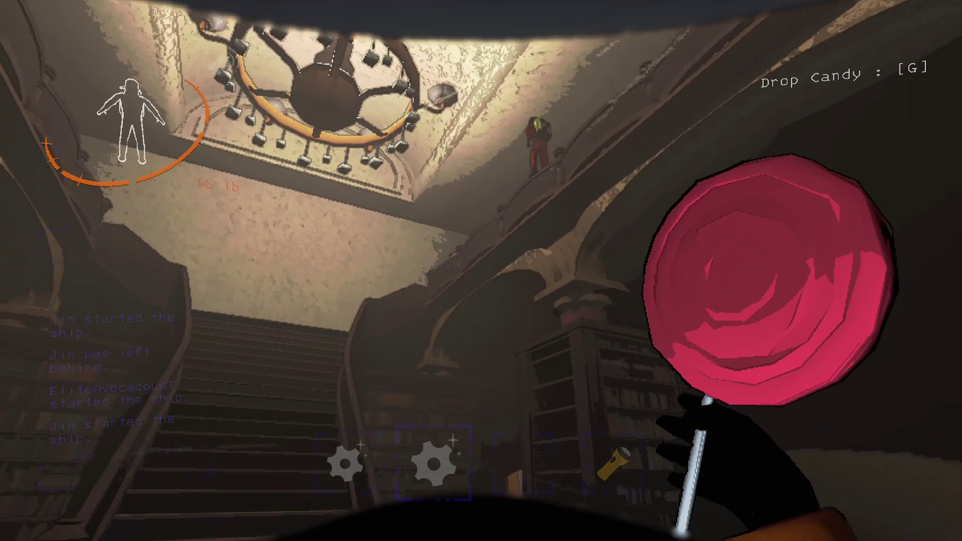
{"action": "scroll", "coordinate": [481, 270], "scroll_direction": "up", "scroll_amount": 2}
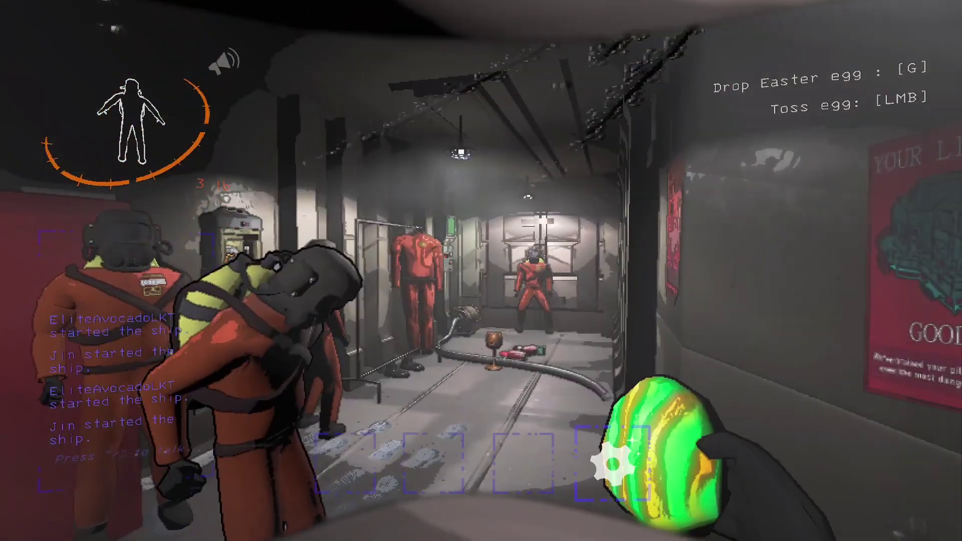
Cross the foggy grounds and arrive at the facility's entrance doors
{"action": "left_click", "coordinate": [481, 271]}
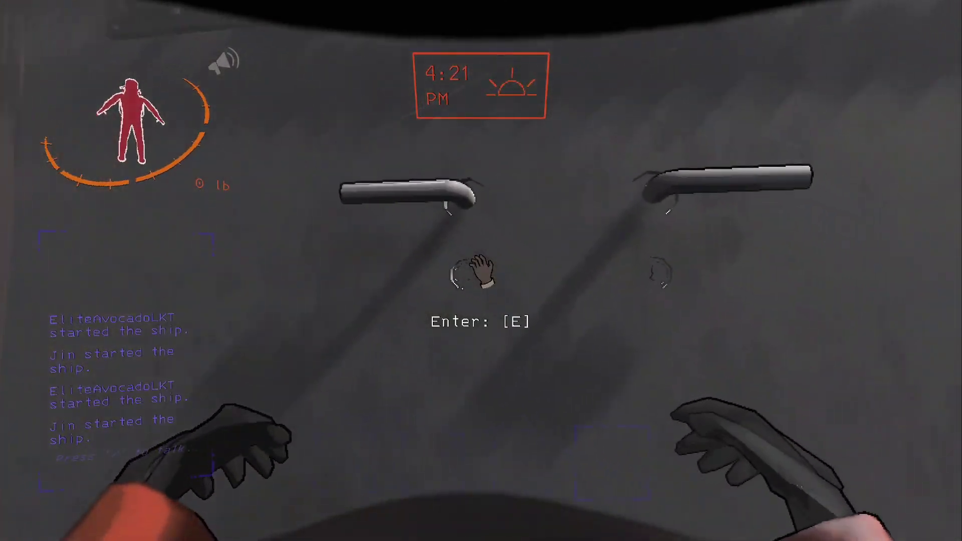
Enter the mansion and climb the library hall staircase to the balcony
{"action": "key", "text": "e"}
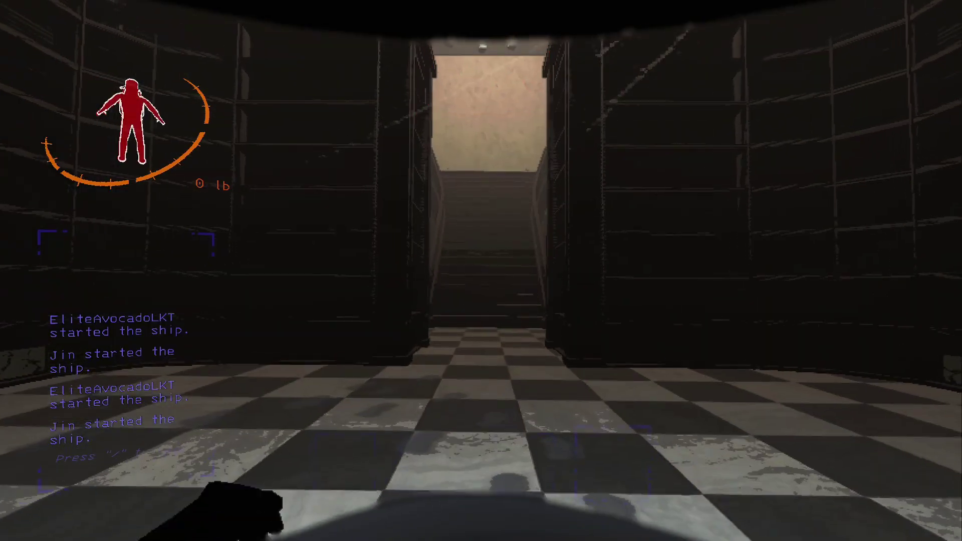
{"action": "key", "text": "w"}
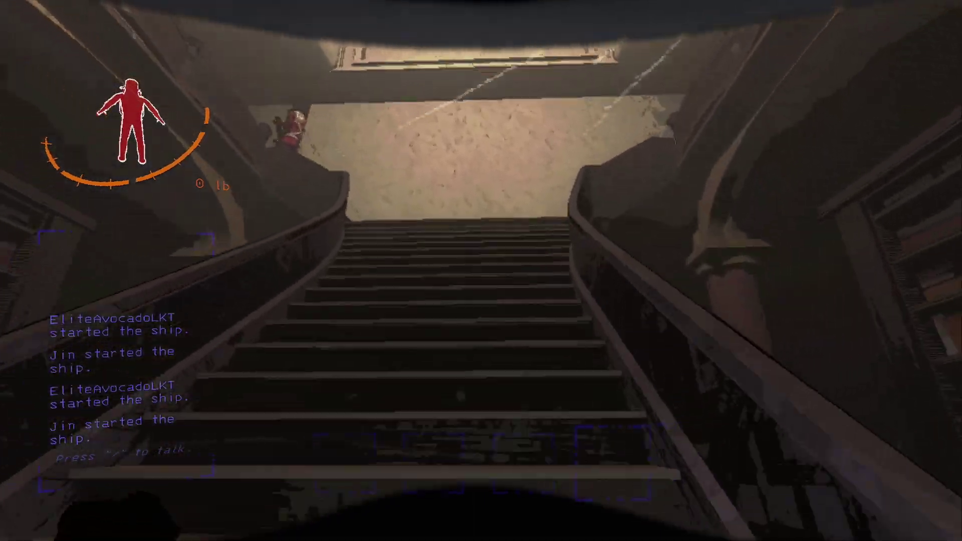
{"action": "key", "text": "w"}
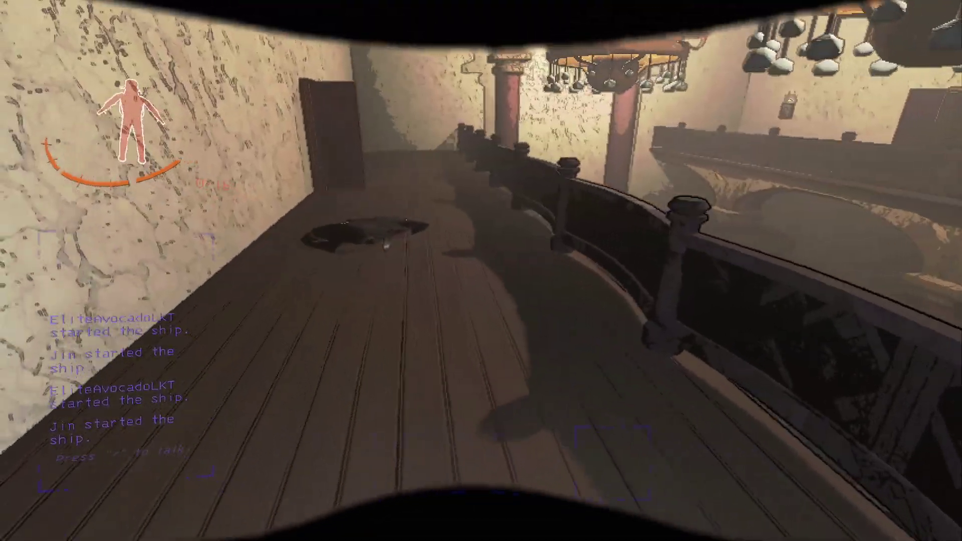
Grab the kitchen knife, then drop to the checkered floor by the door
{"action": "key", "text": "e"}
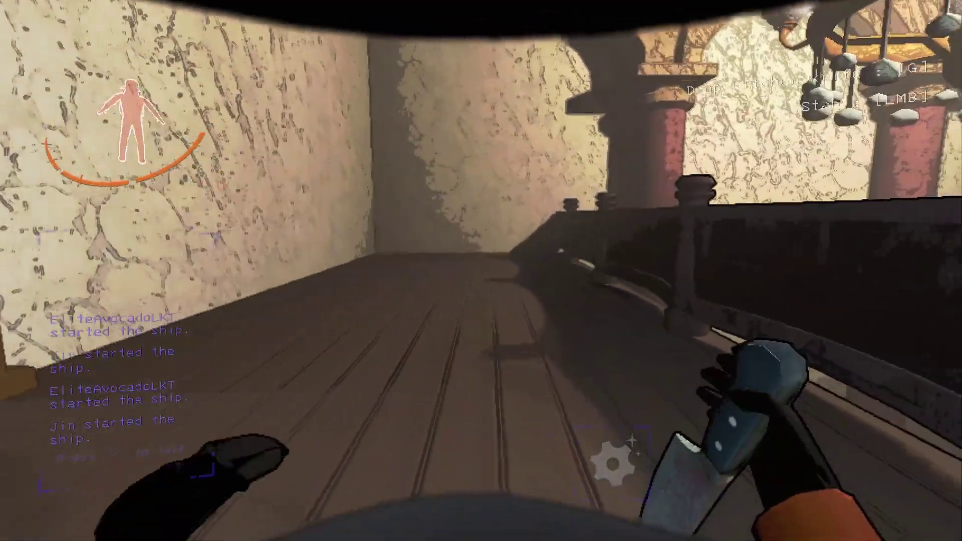
{"action": "key", "text": "w"}
{"action": "key", "text": "w"}
{"action": "key", "text": "e"}
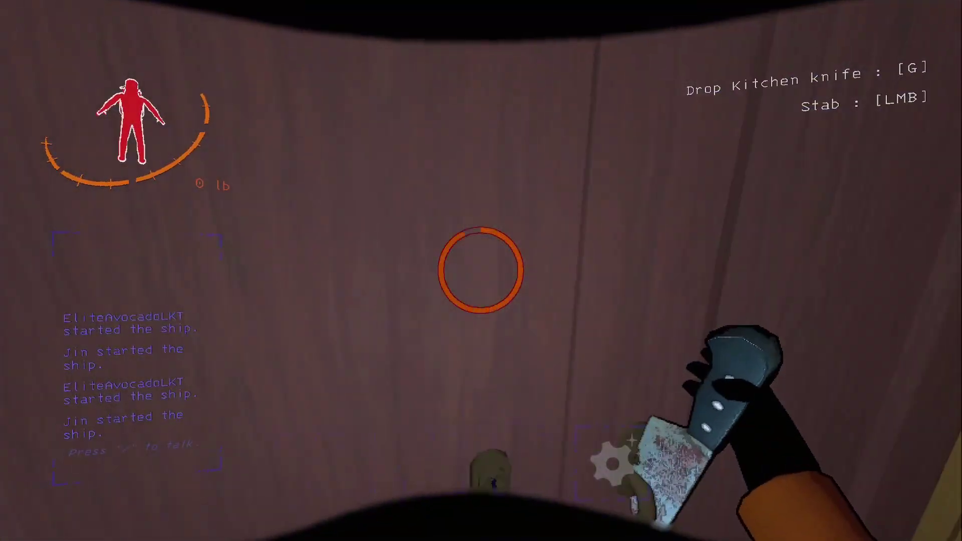
Flee the creature through the fog, past the lit building and snow, into the ship
{"action": "key", "text": "w"}
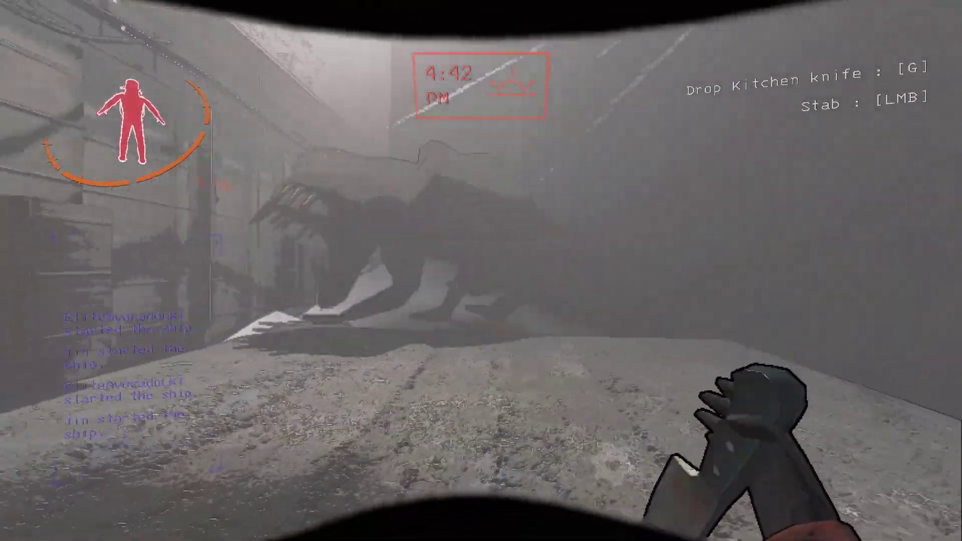
{"action": "key", "text": "w"}
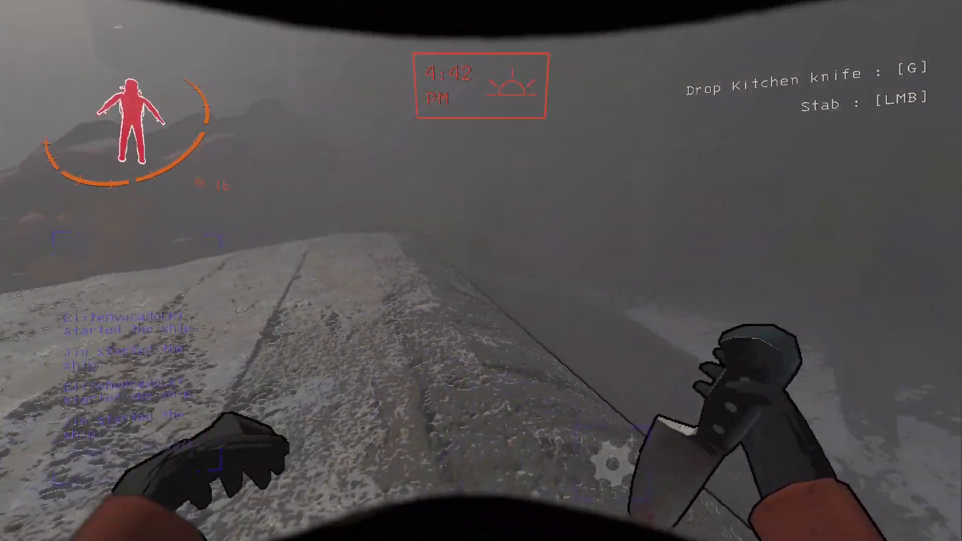
{"action": "key", "text": "w"}
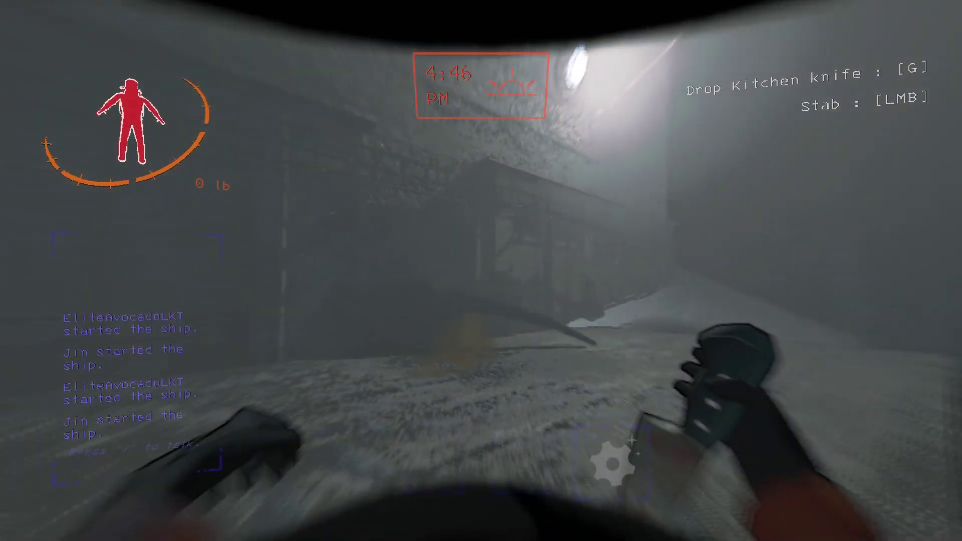
{"action": "key", "text": "w"}
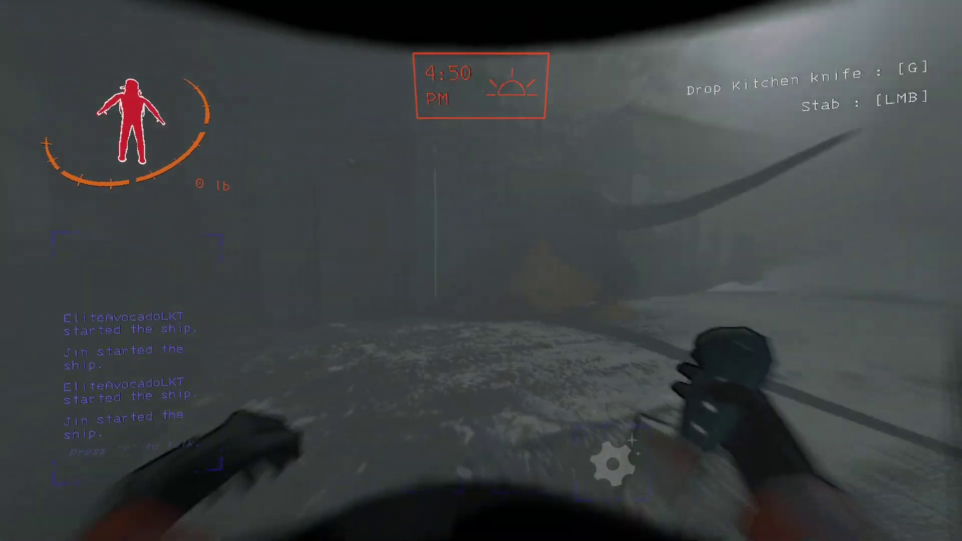
{"action": "key", "text": "w"}
{"action": "scroll", "coordinate": [481, 271], "scroll_direction": "down", "scroll_amount": 1}
Drop the mug on the ship floor and walk to the counter bell
{"action": "key", "text": "g"}
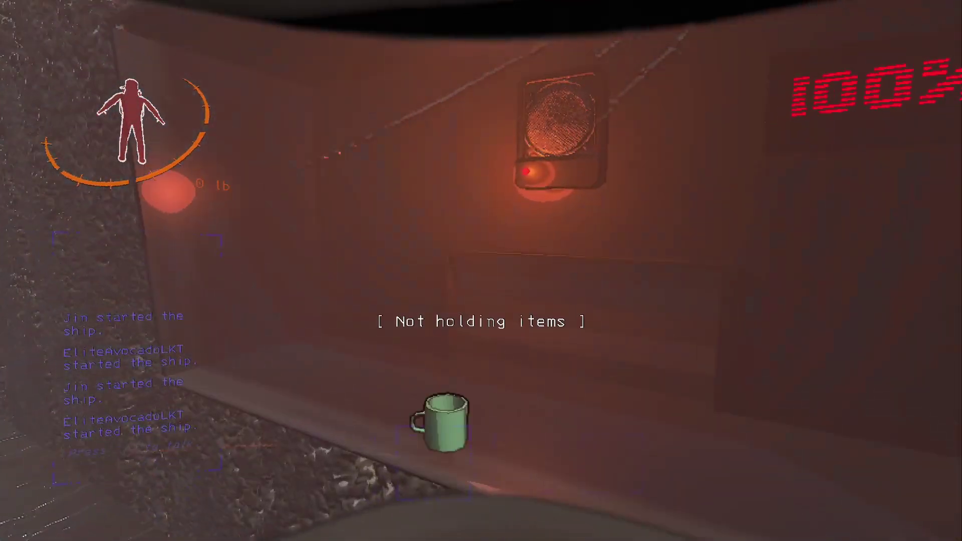
{"action": "key", "text": "w"}
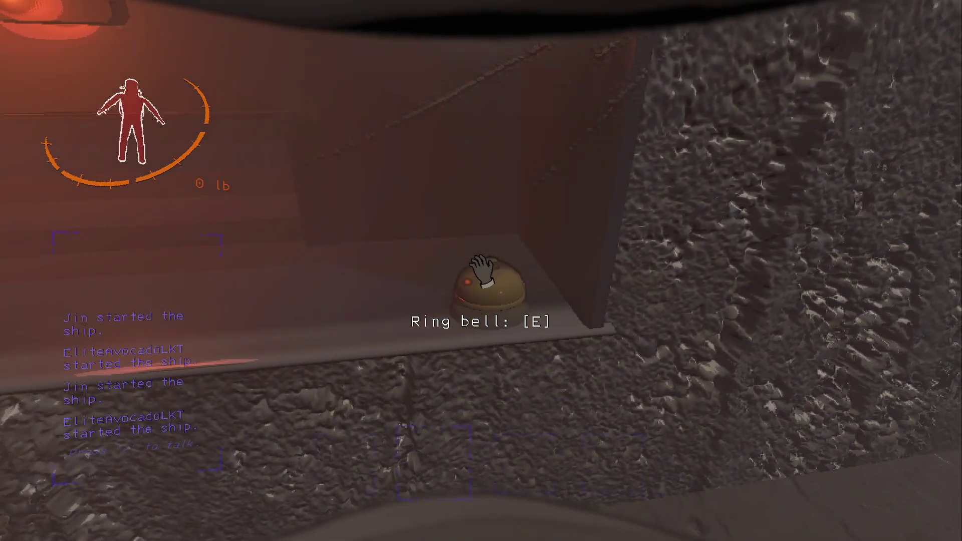